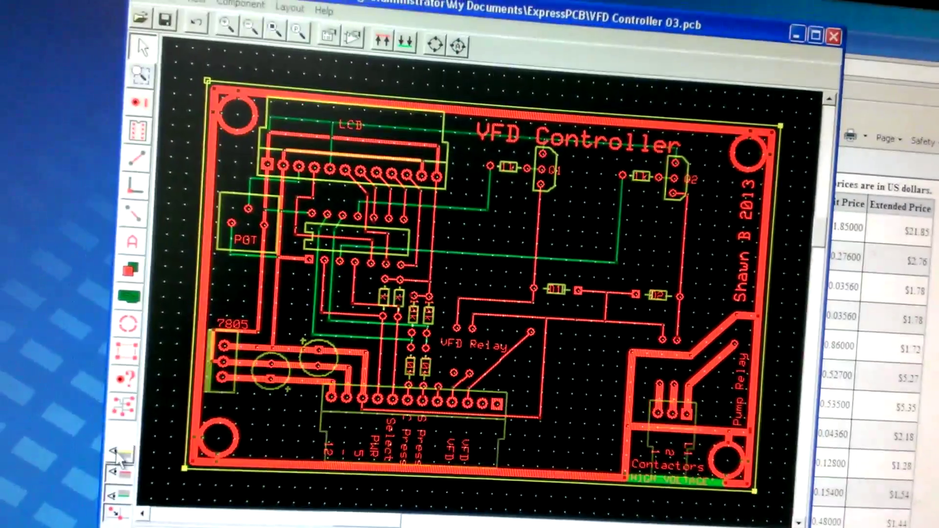
click(118, 443)
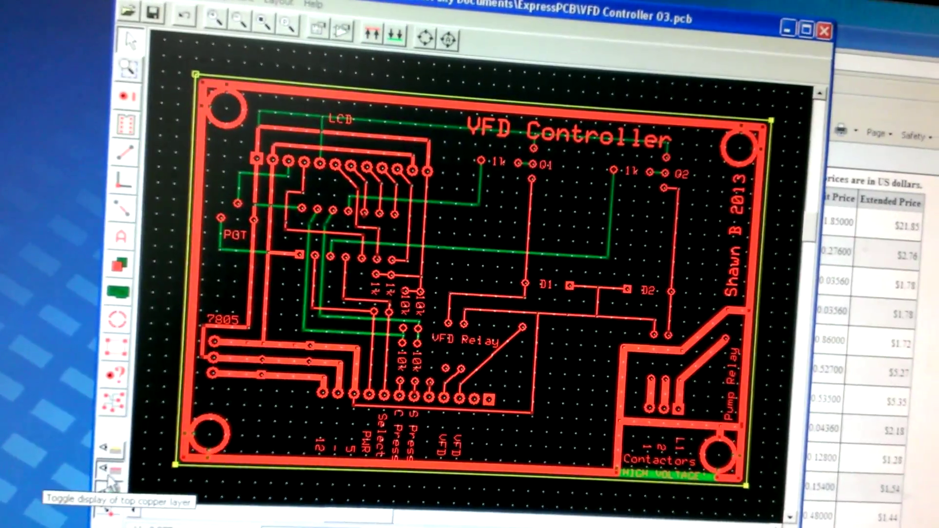
click(116, 473)
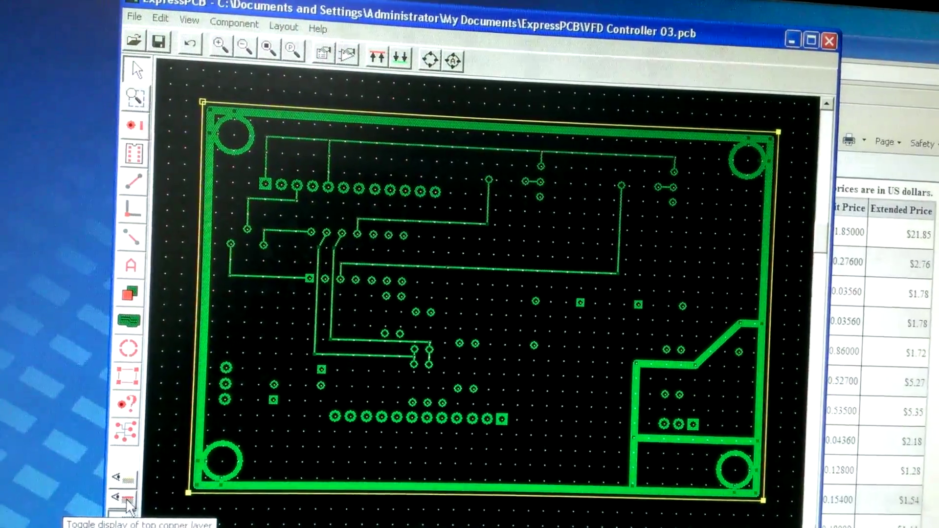
click(118, 477)
click(127, 499)
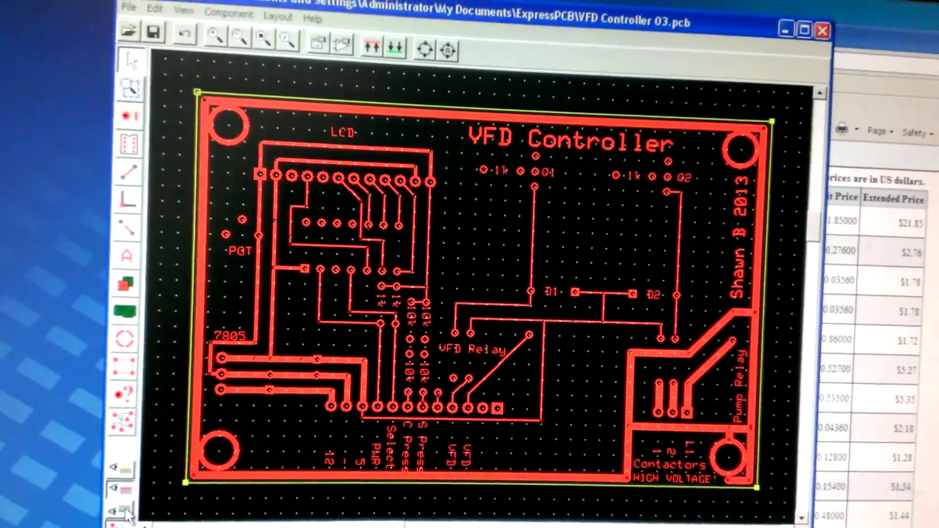
click(123, 510)
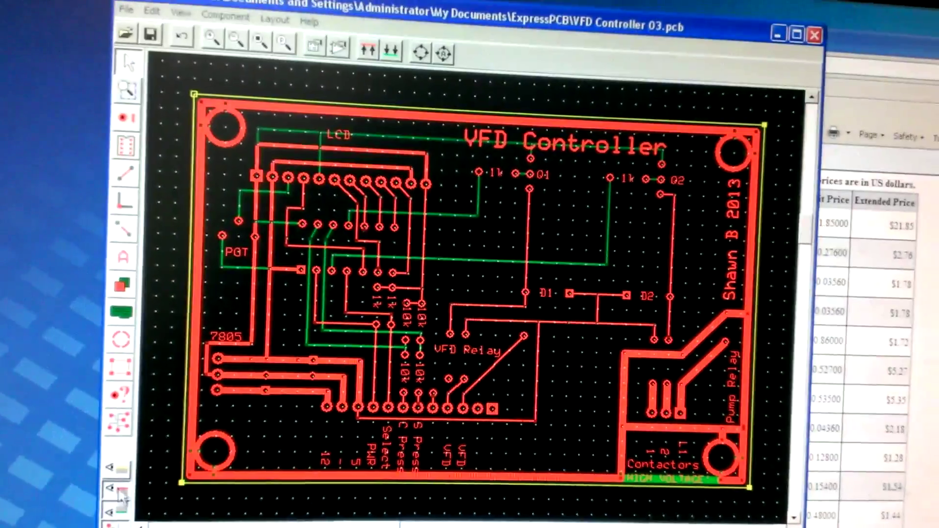
click(124, 474)
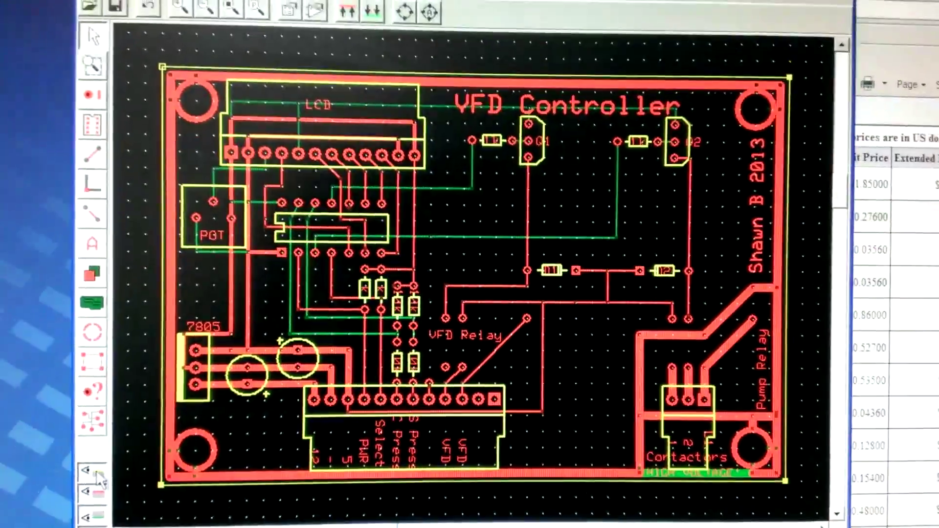